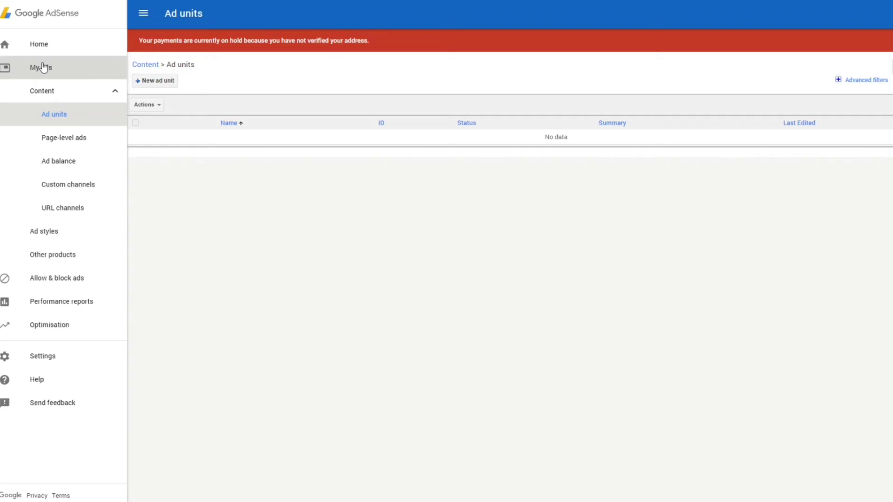
Open AdSense's Connect your site page under Other products and select its verification code snippet
click(71, 255)
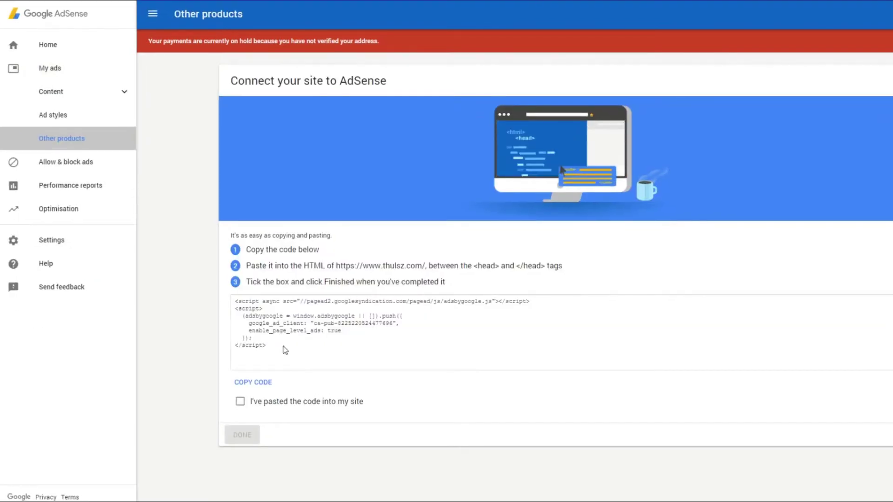
drag(297, 350, 230, 296)
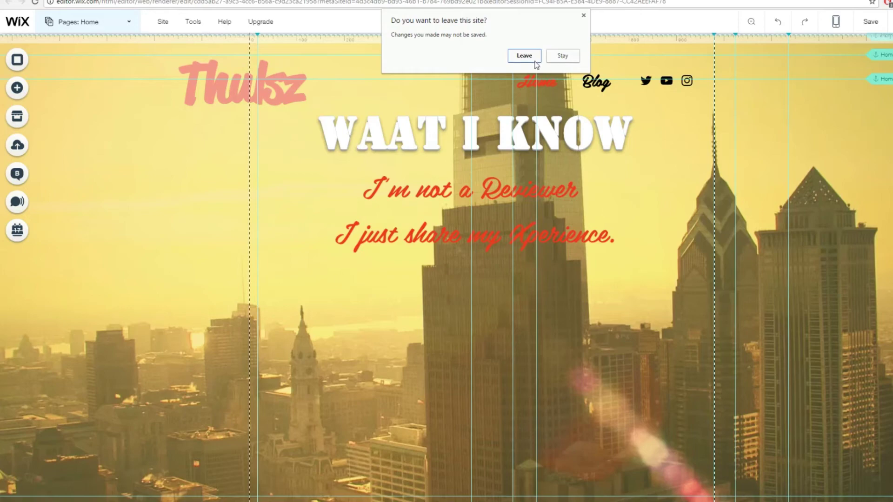
click(526, 60)
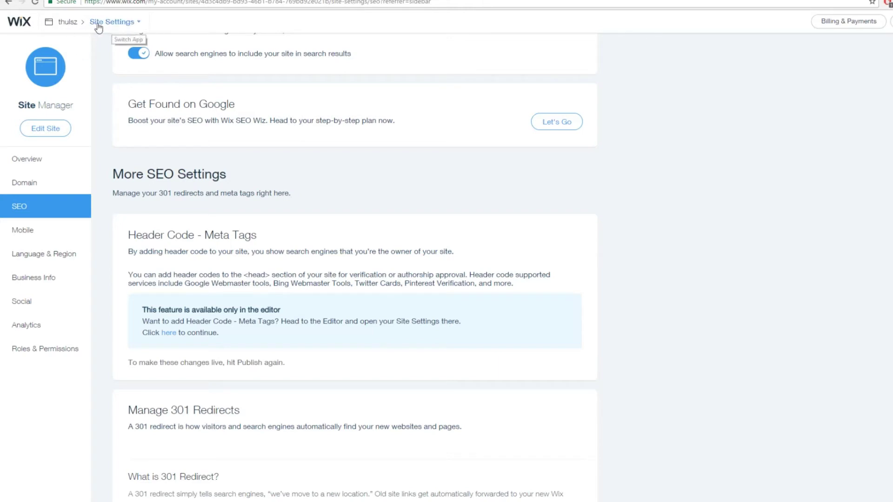
scroll(2, 137, up, 2)
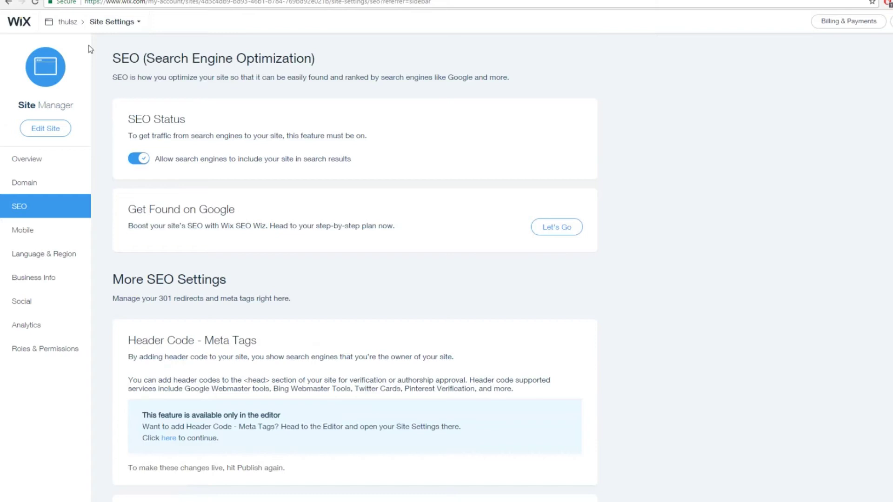
click(99, 24)
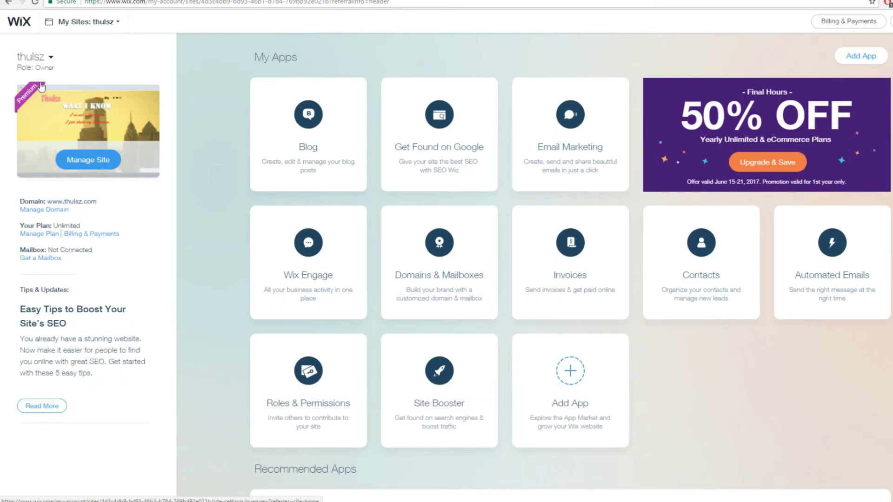
click(109, 159)
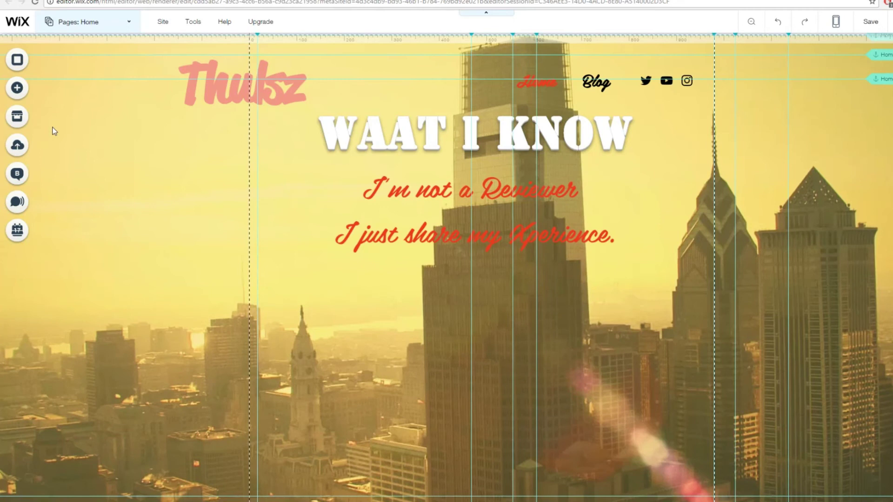
Add an HTML Code element from the More elements list, placed right of the Home heading
click(24, 96)
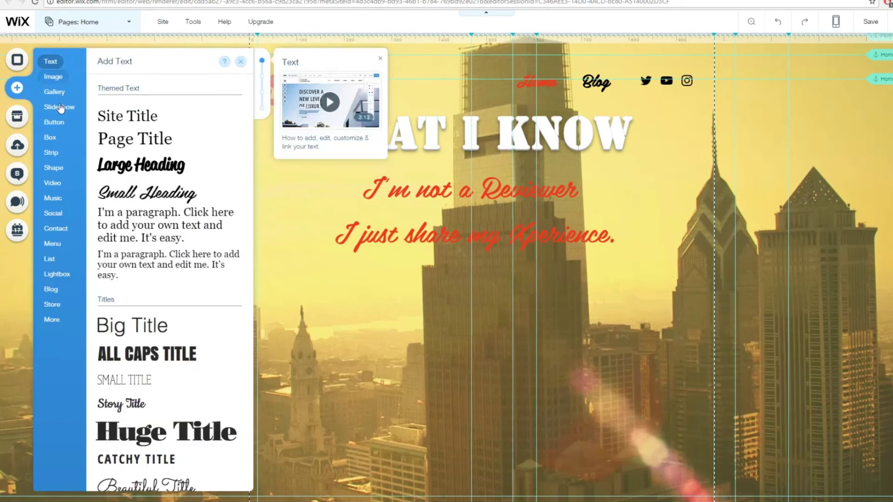
click(53, 320)
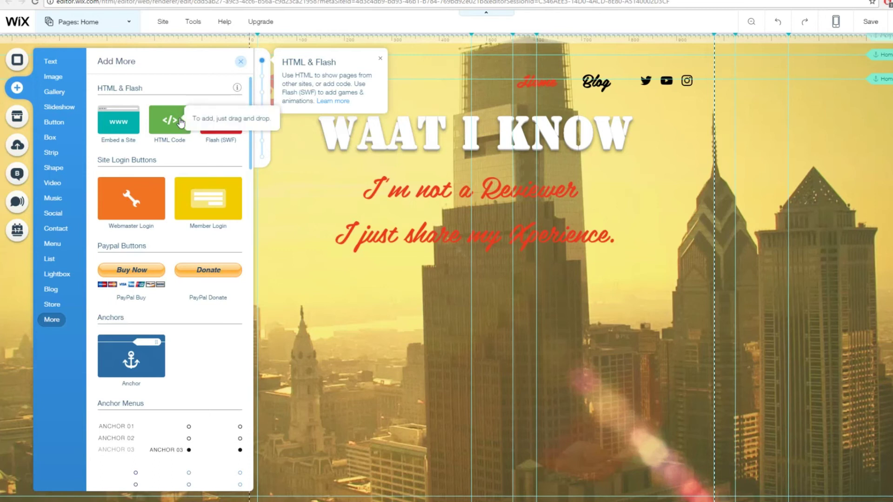
click(181, 122)
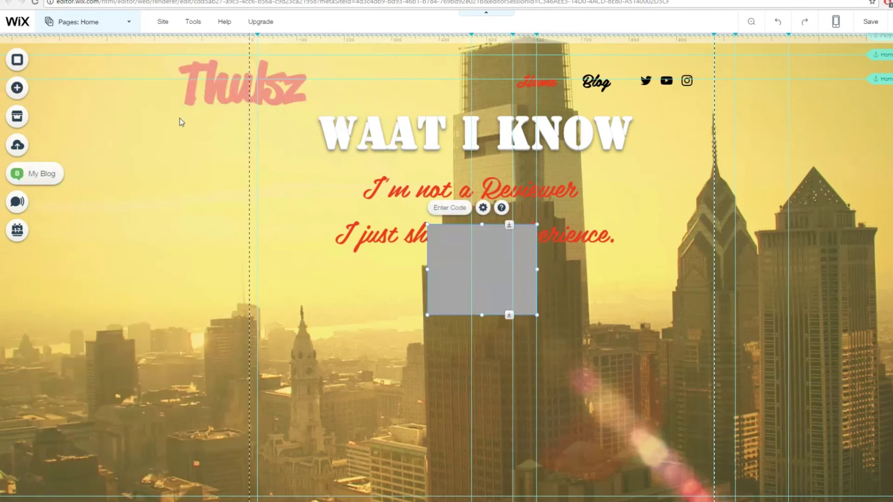
drag(444, 243, 736, 163)
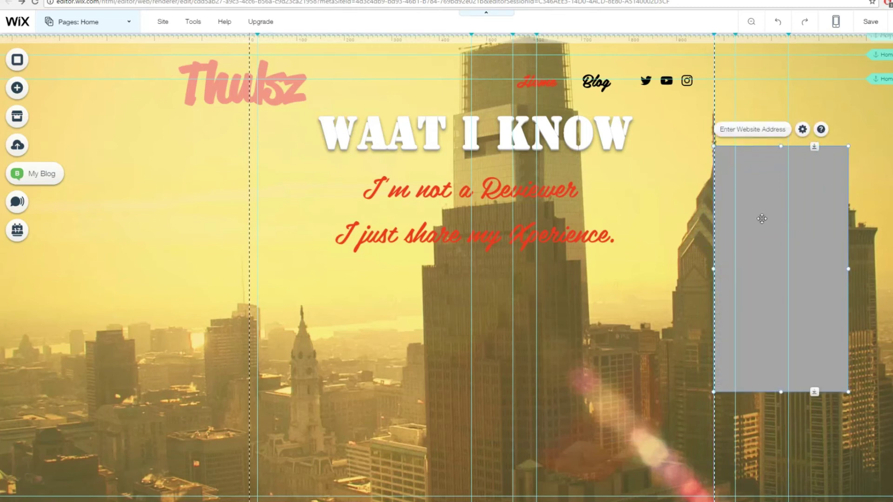
Paste the copied AdSense script into the HTML box as Code, update it, then recheck it
click(762, 135)
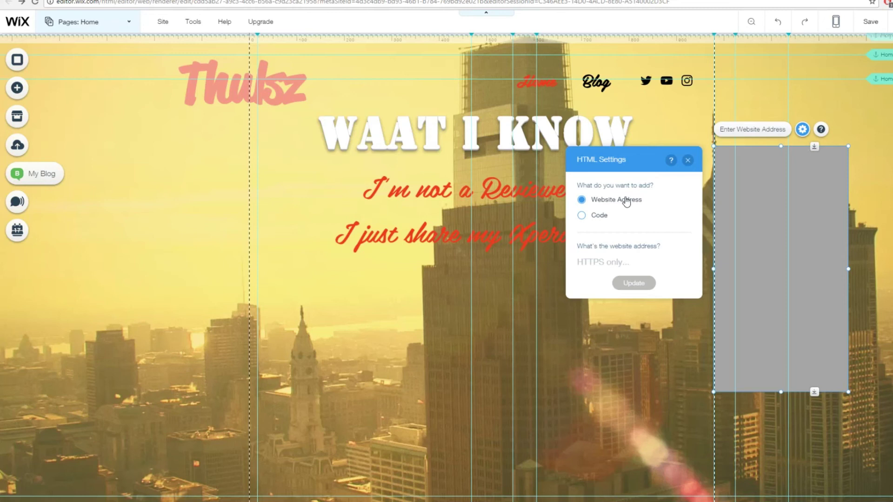
click(603, 219)
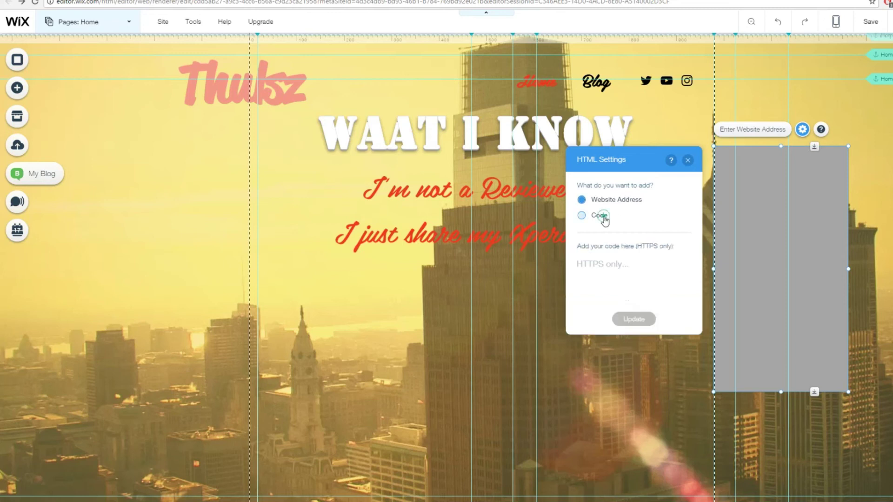
click(654, 278)
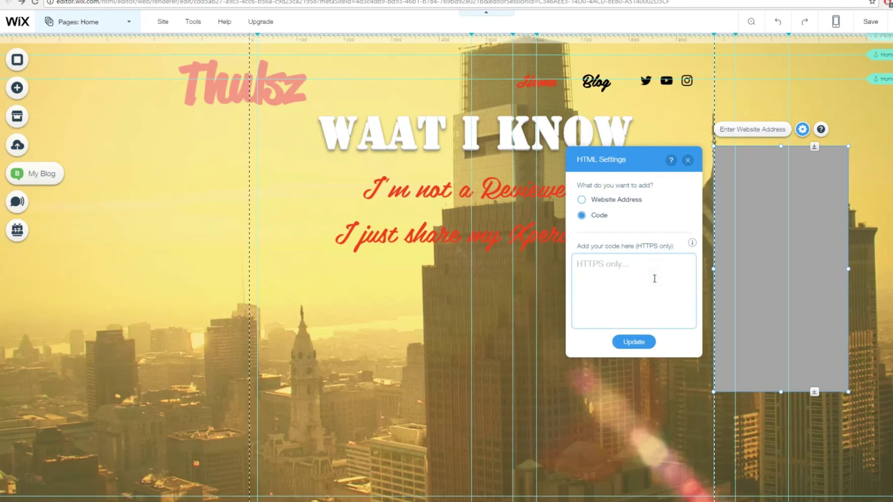
key(ctrl+v)
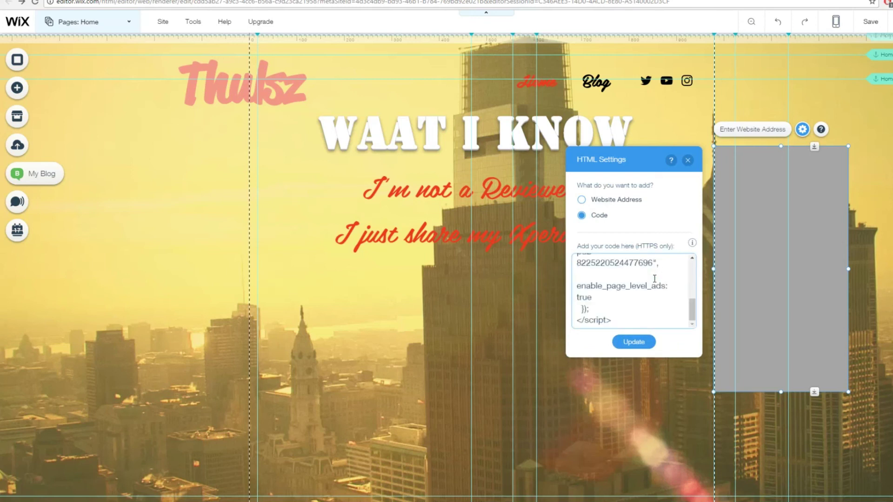
click(639, 342)
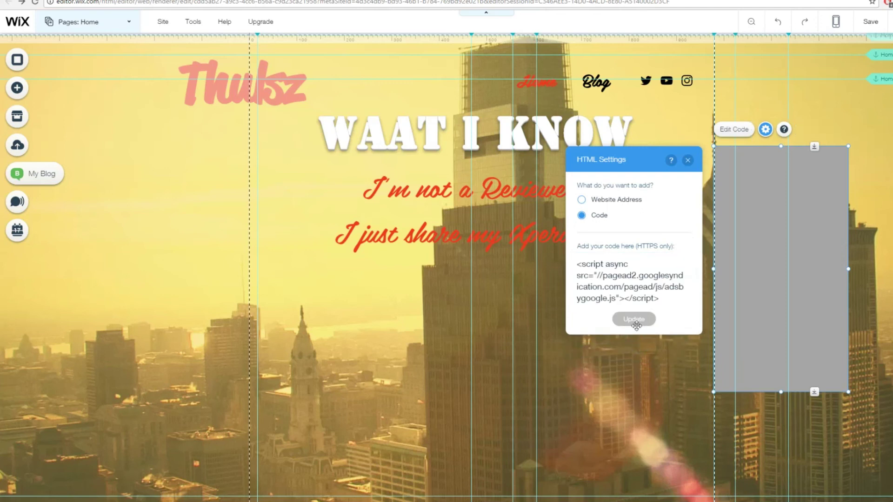
click(688, 161)
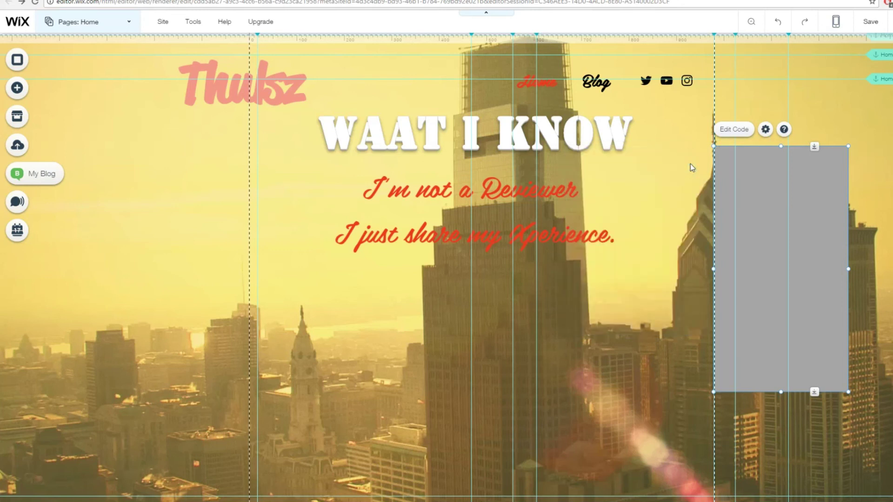
click(739, 130)
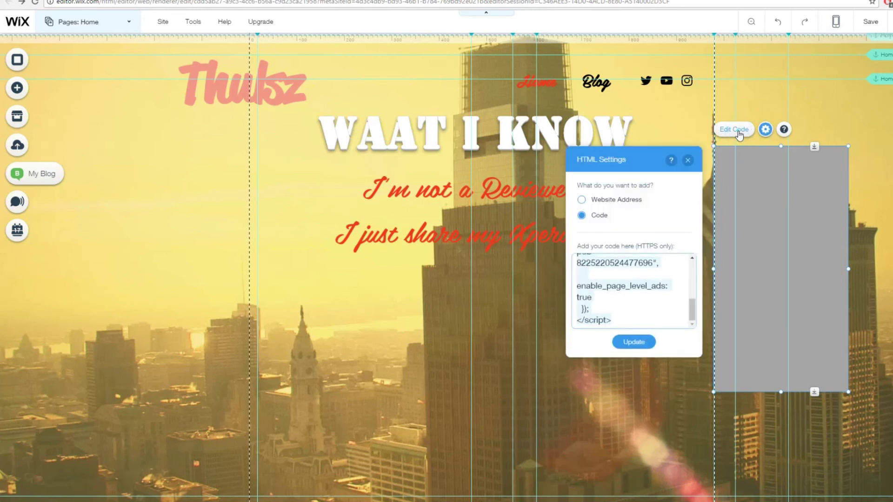
click(688, 161)
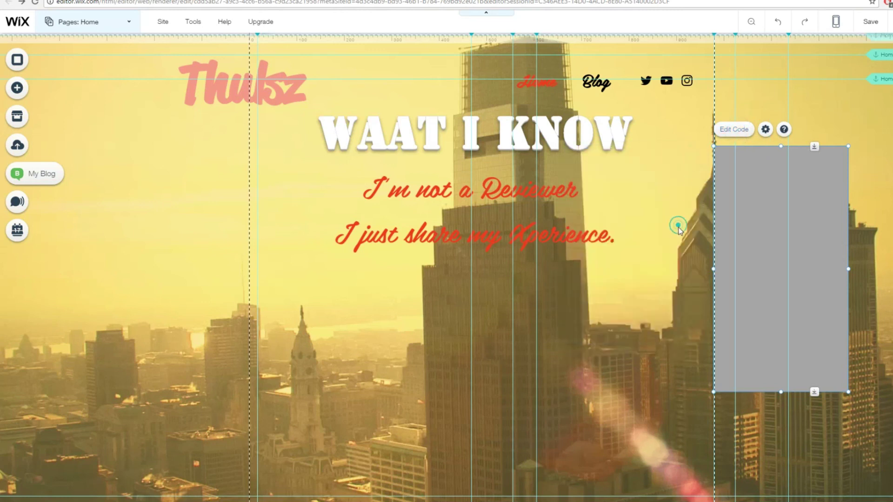
Deselect the HTML box, save the Wix site and publish it with Publish Now
click(679, 230)
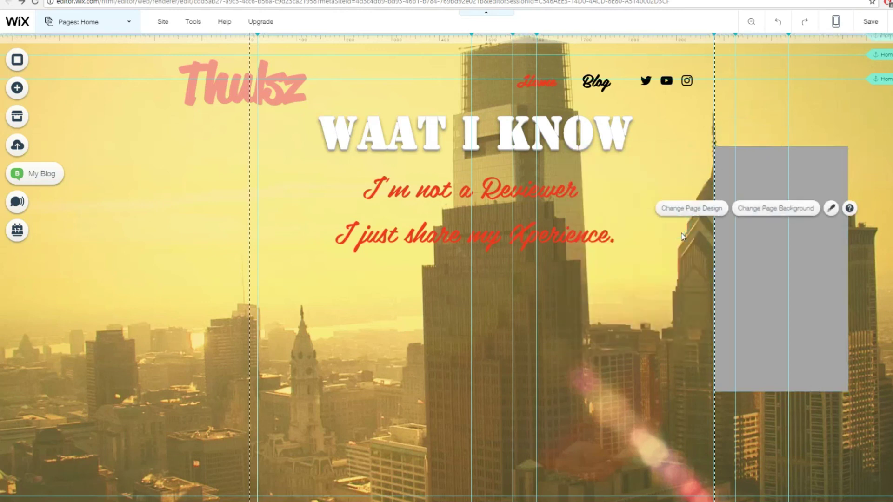
click(871, 22)
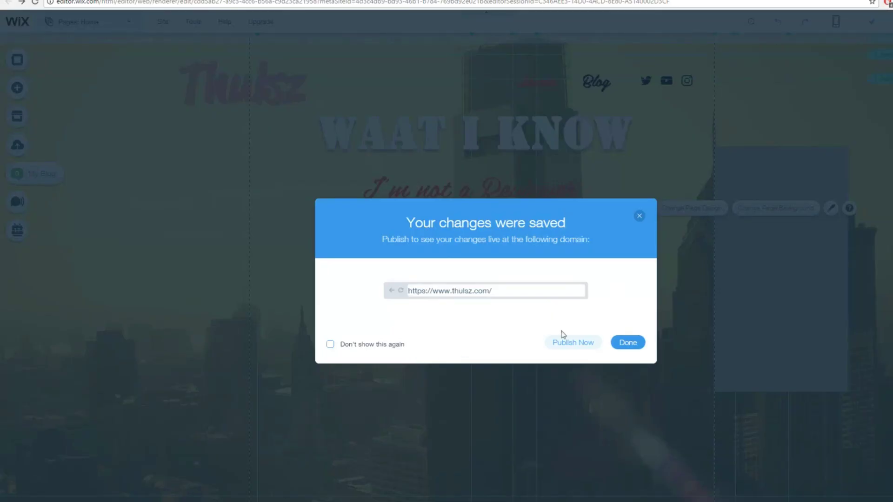
click(573, 341)
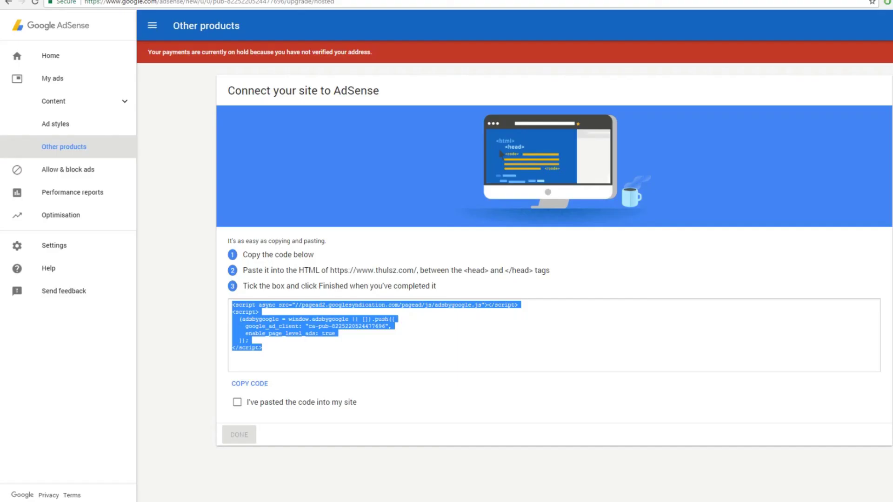
Confirm "I've pasted the code into my site" and finish with DONE
click(458, 351)
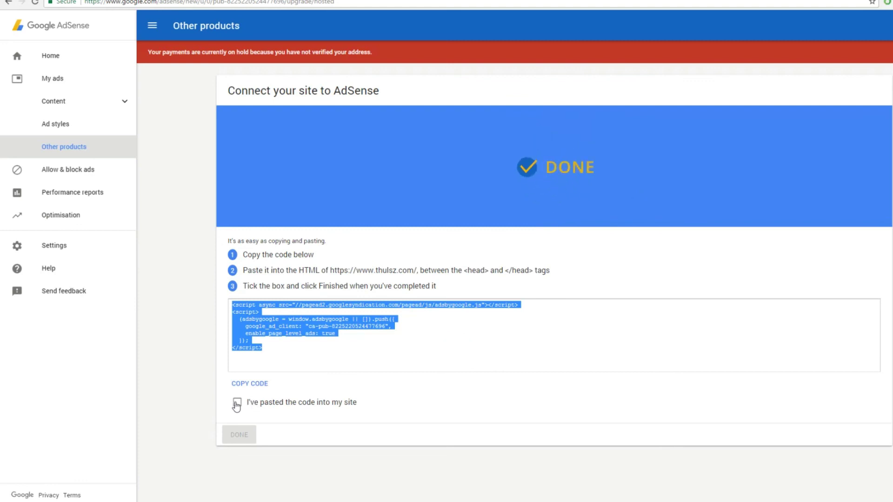
click(237, 403)
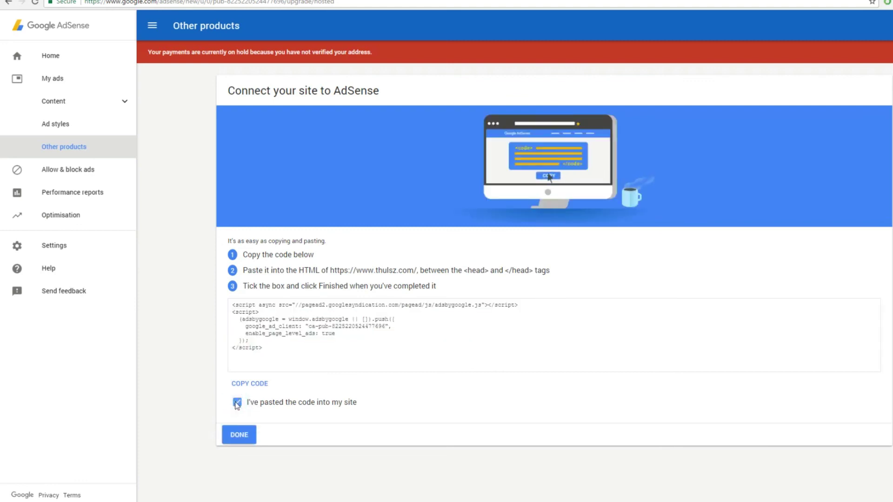
click(238, 435)
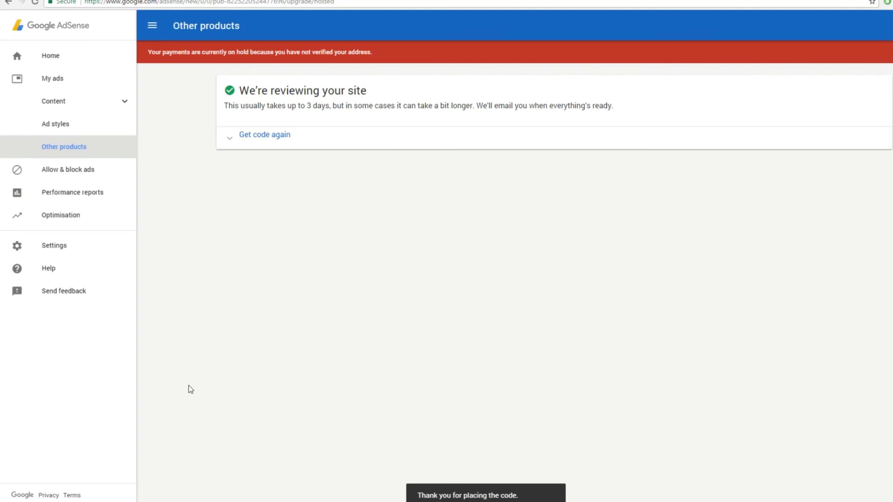